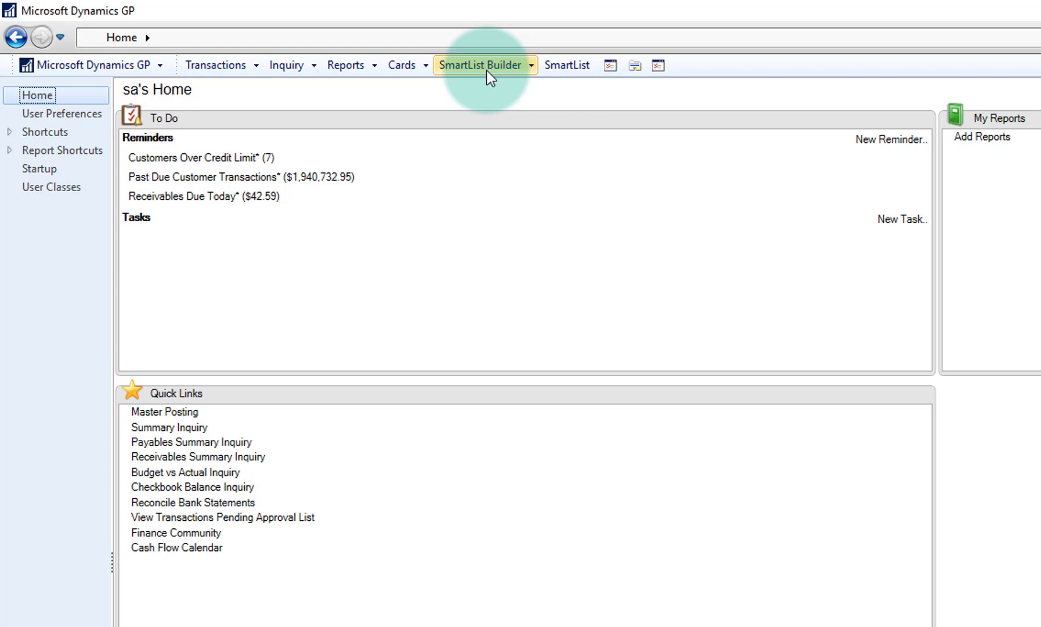
Open a new Excel Report Builder window from the SmartList Builder menu
click(491, 64)
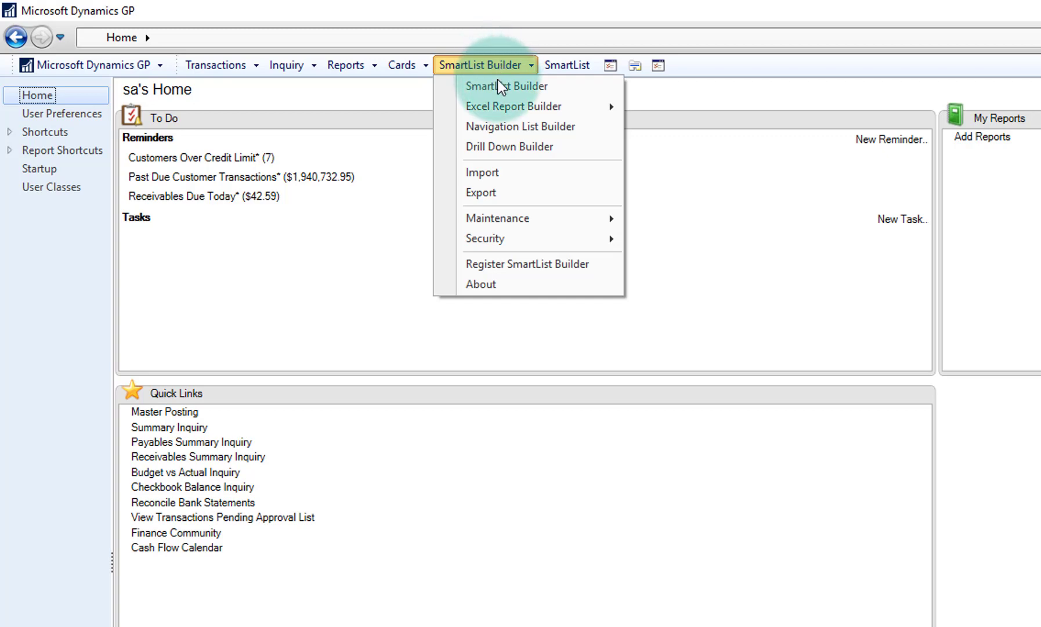
mouse_move(498, 115)
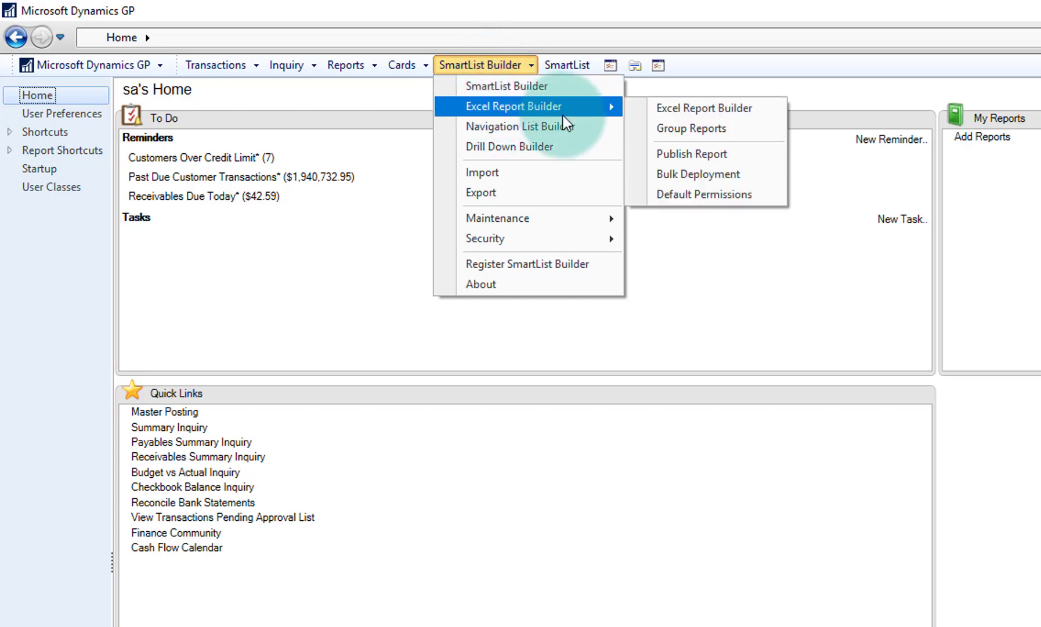
click(660, 113)
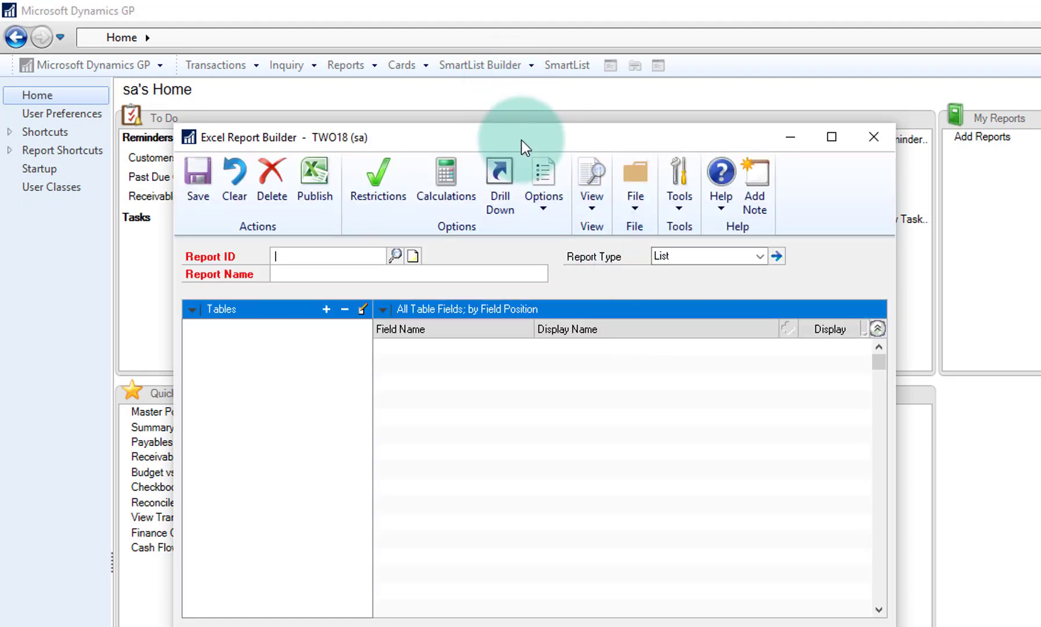
drag(521, 140, 747, 191)
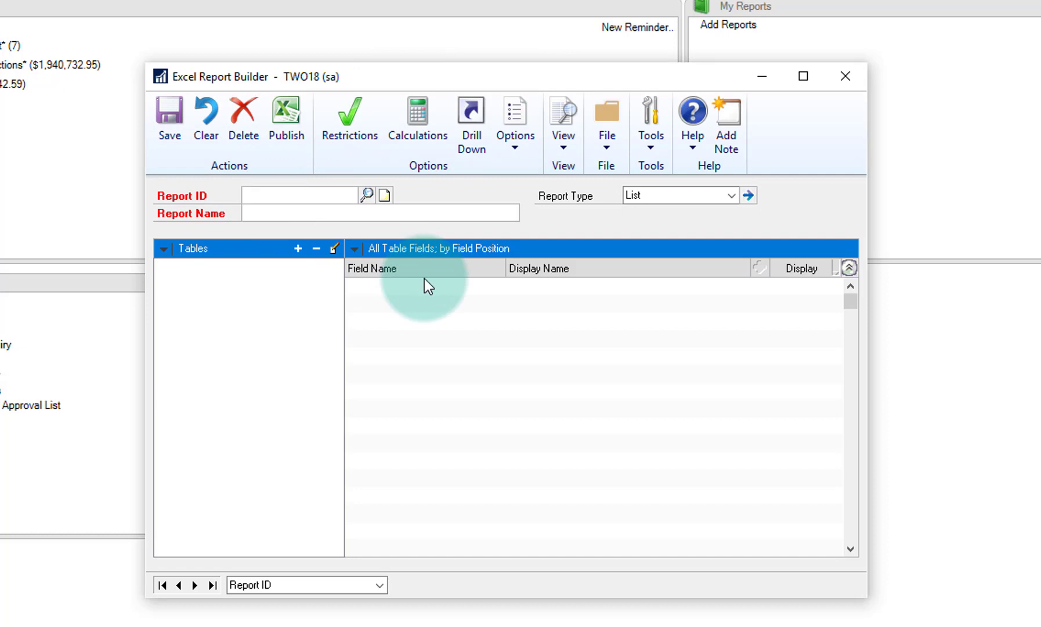
Enter Report ID ACCTSEG, name 'GL Account Segment List' and report type List
text(a)
key(BackSpace)
text(ACCTSEG)
key(Tab)
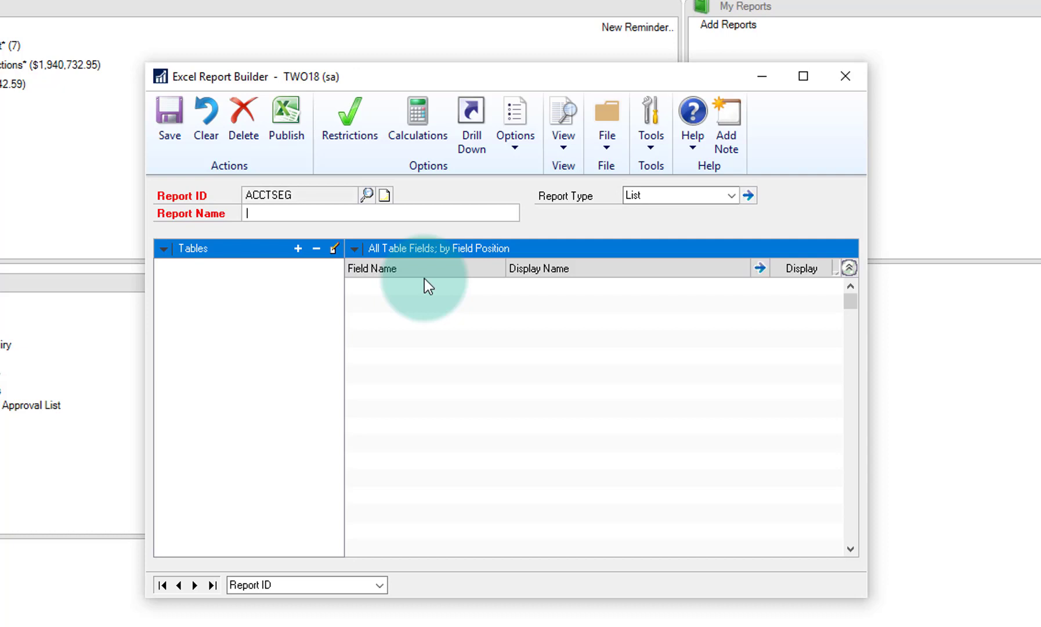
text(GL Account Segment List)
key(Tab)
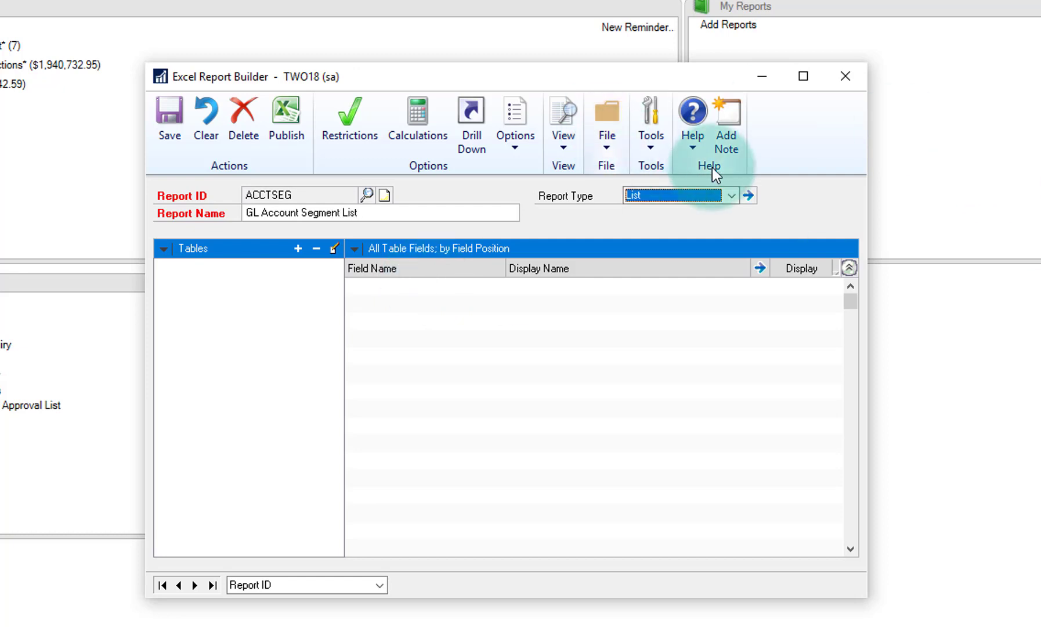
click(726, 194)
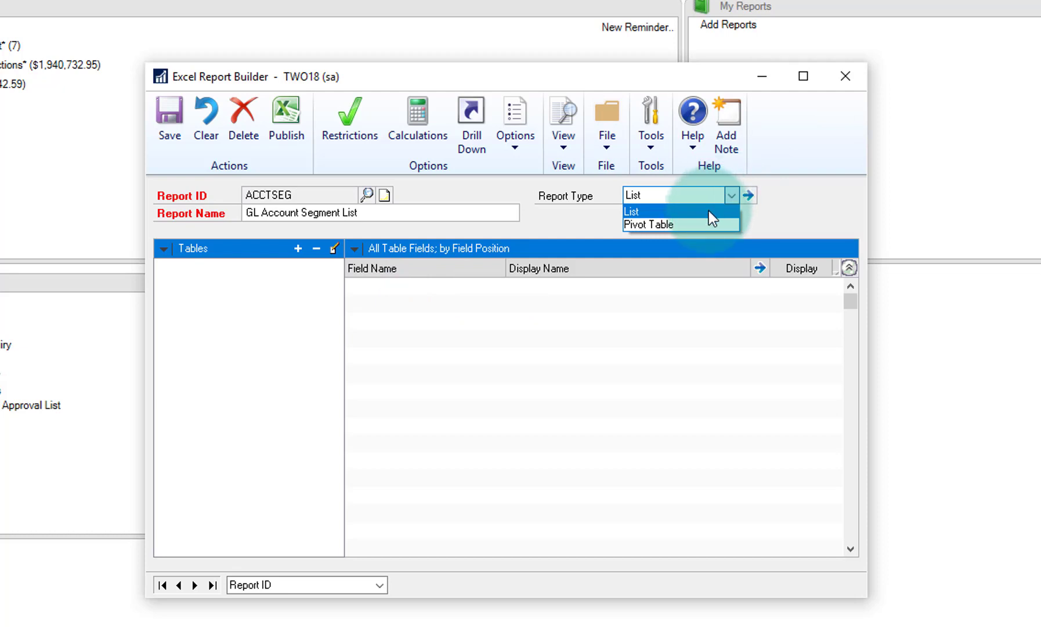
click(708, 212)
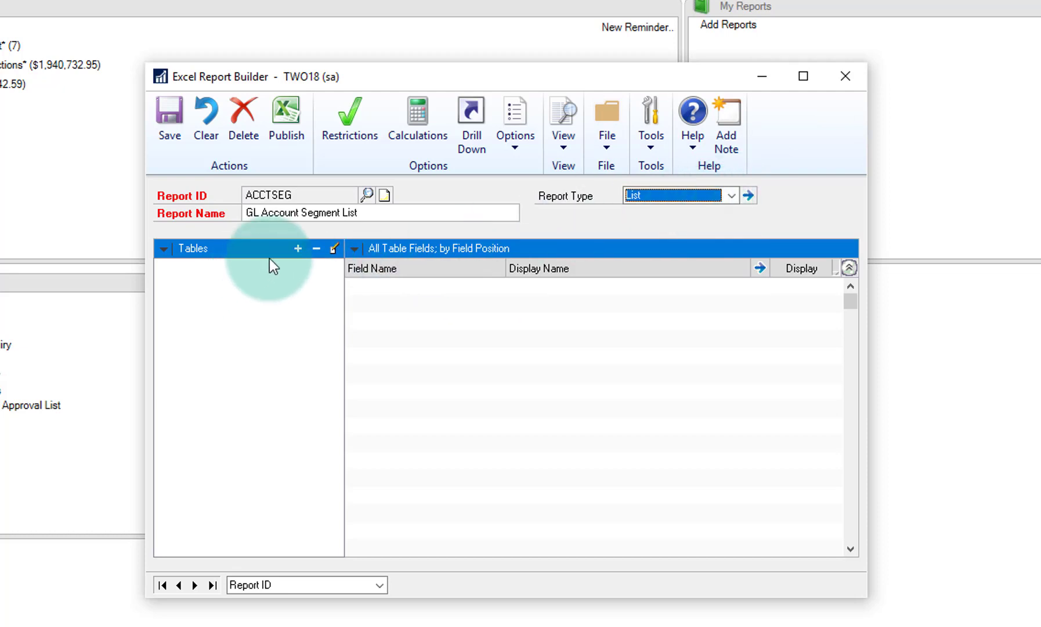
Add a GP table: product Microsoft Dynamics GP, series Financial, table Segment Description Master
click(296, 248)
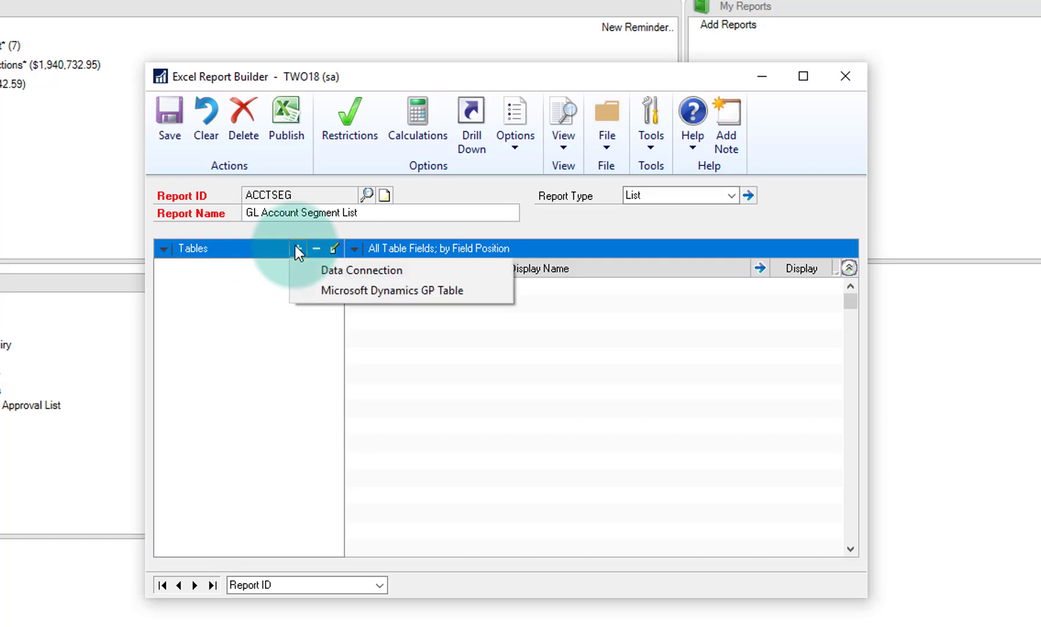
click(354, 286)
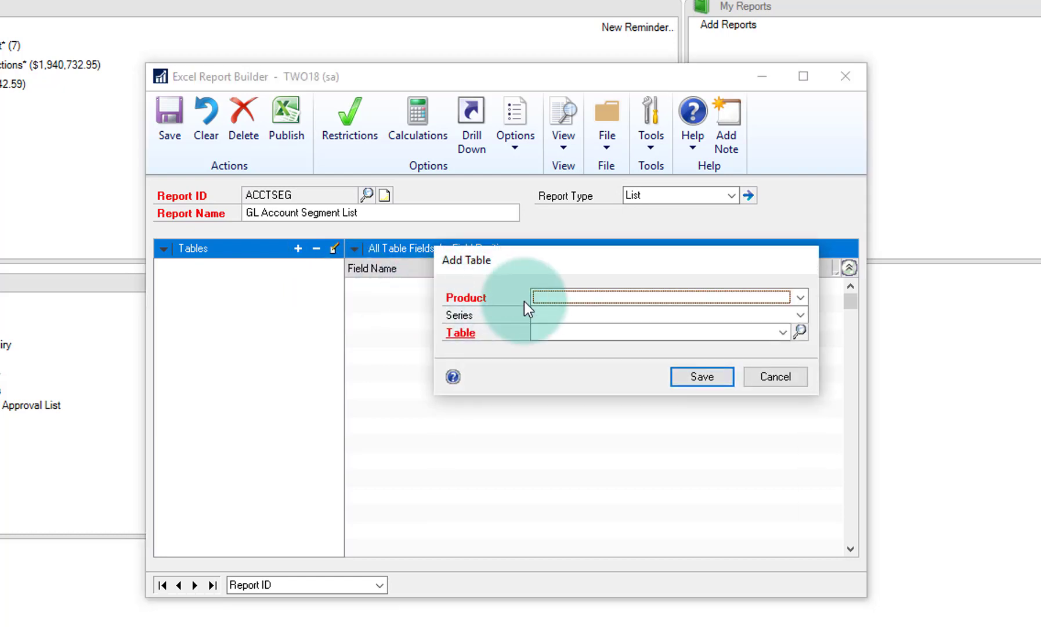
click(700, 297)
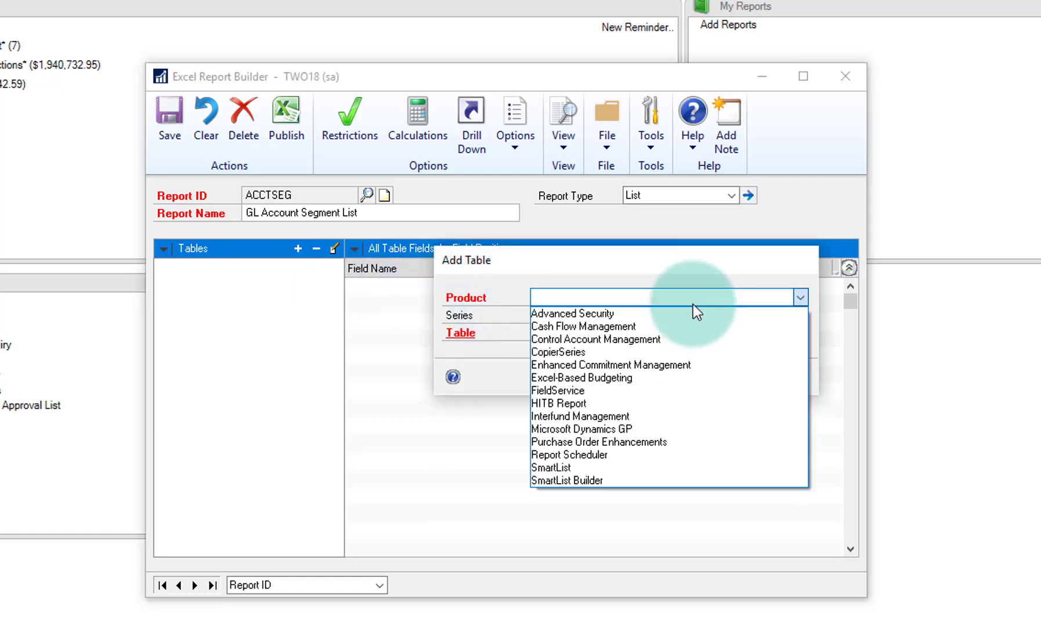
click(631, 432)
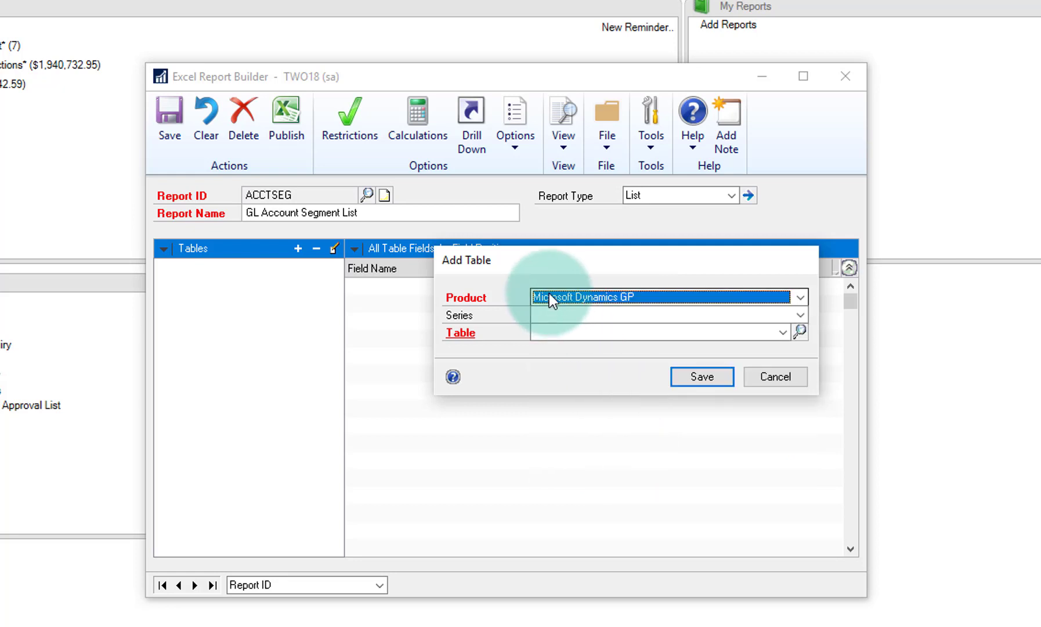
click(570, 318)
click(571, 327)
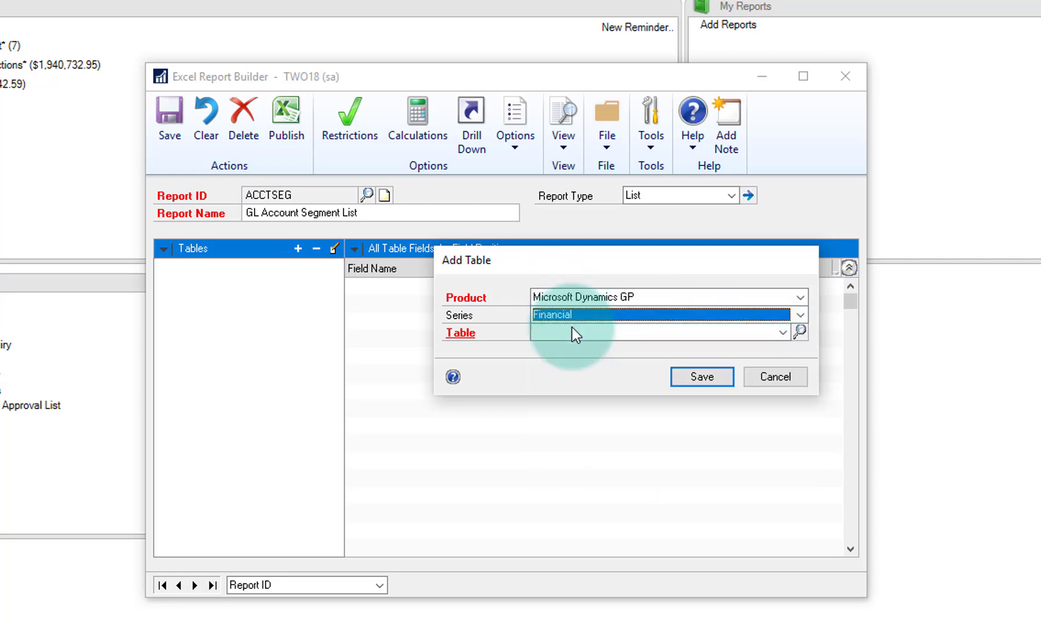
click(571, 335)
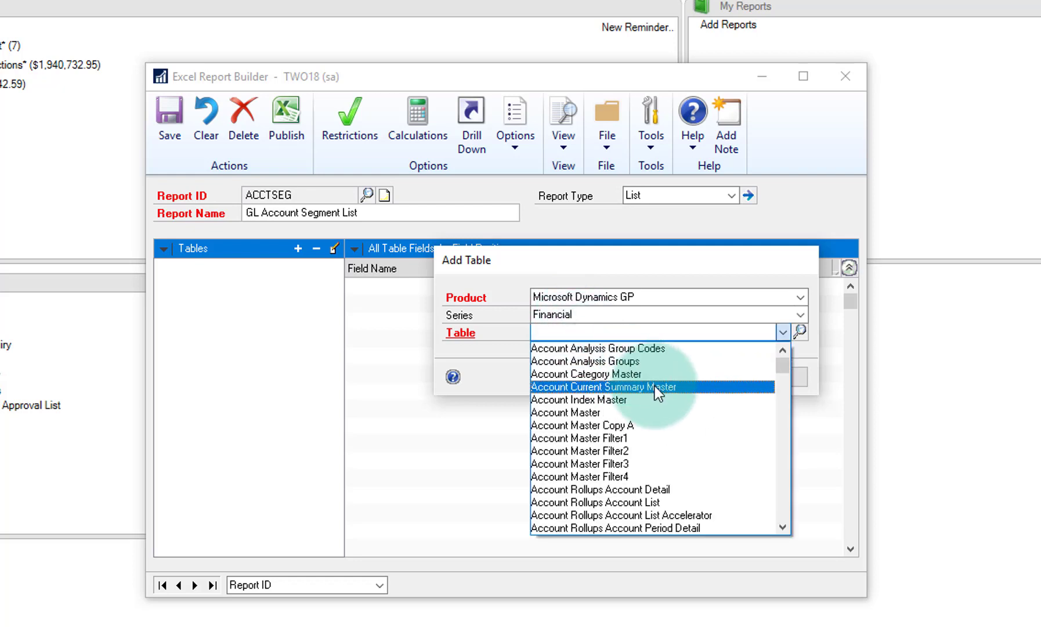
click(574, 348)
key(s)
click(641, 347)
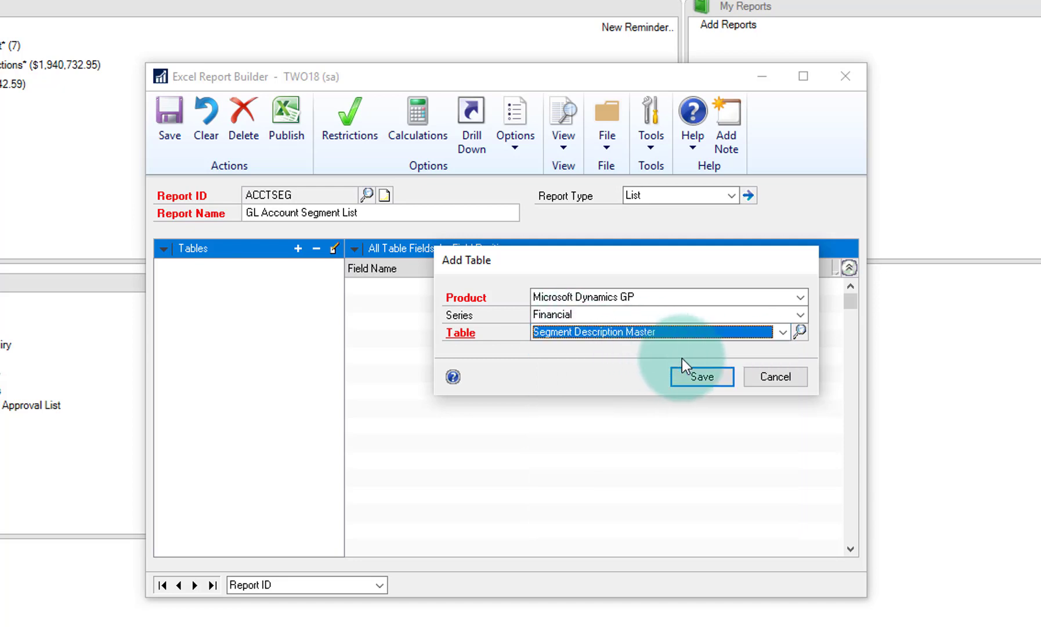
Add the Segment Description Master table and include Segment Number and Segment ID fields
click(709, 384)
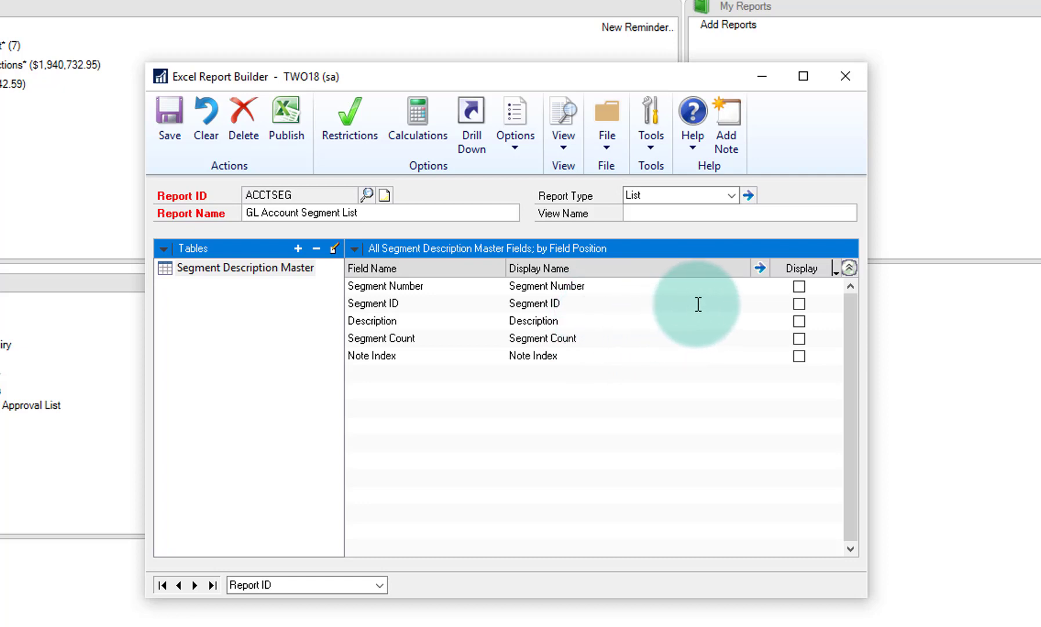
click(800, 286)
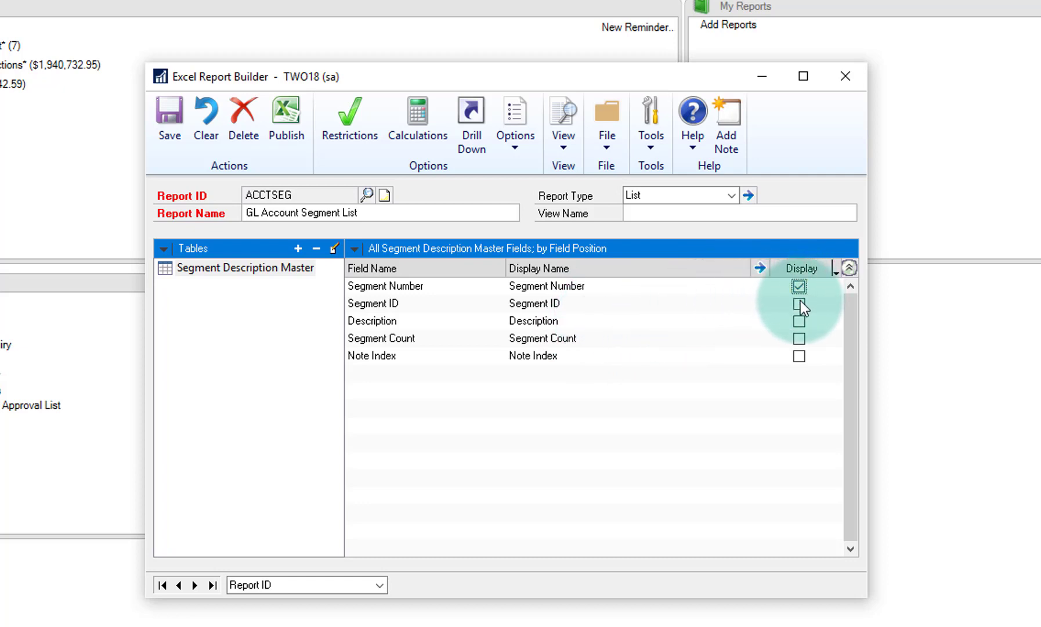
click(800, 303)
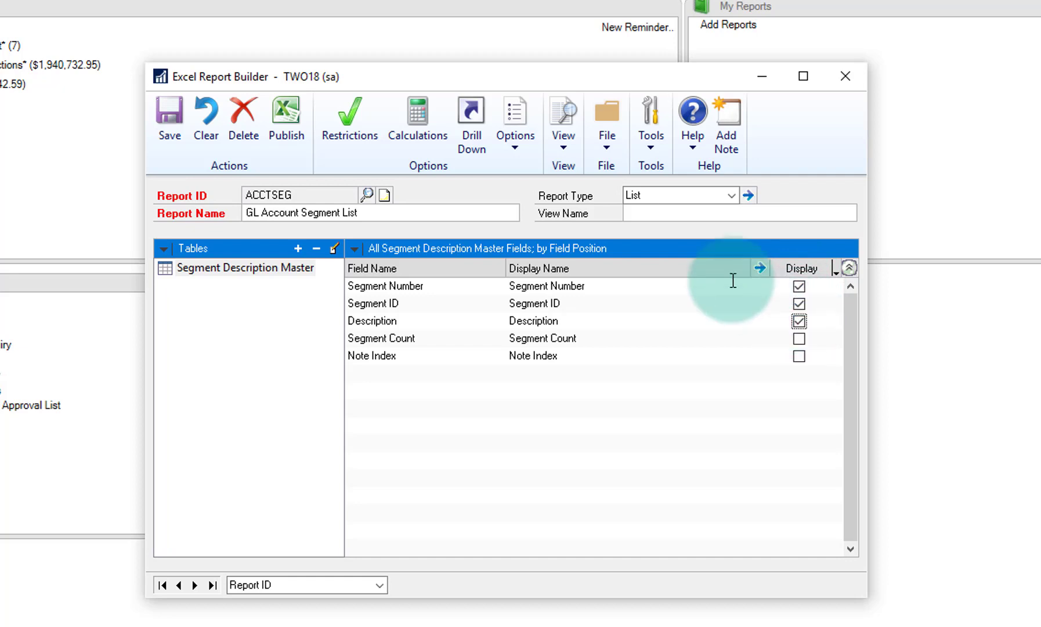
Change the view name from erbGLAccountSegmentList to GLAccountSegmentList
click(459, 212)
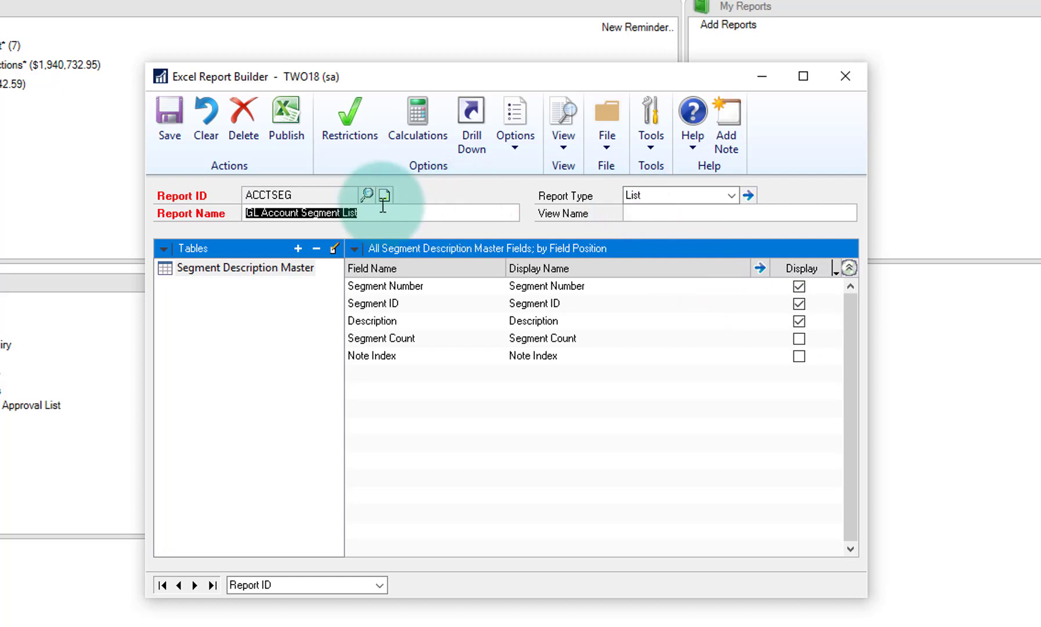
click(696, 213)
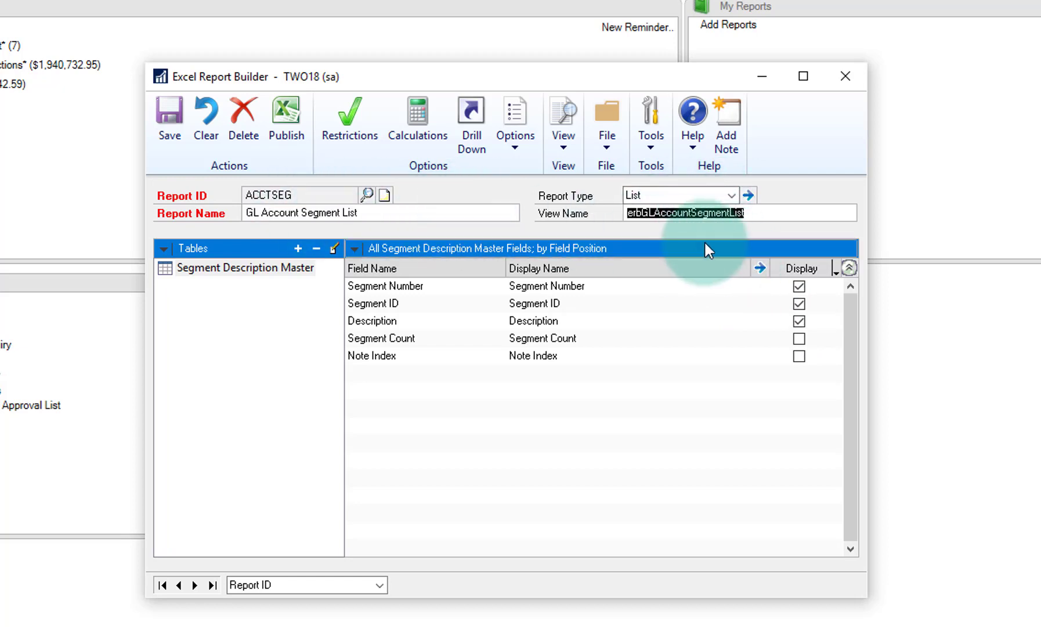
click(641, 214)
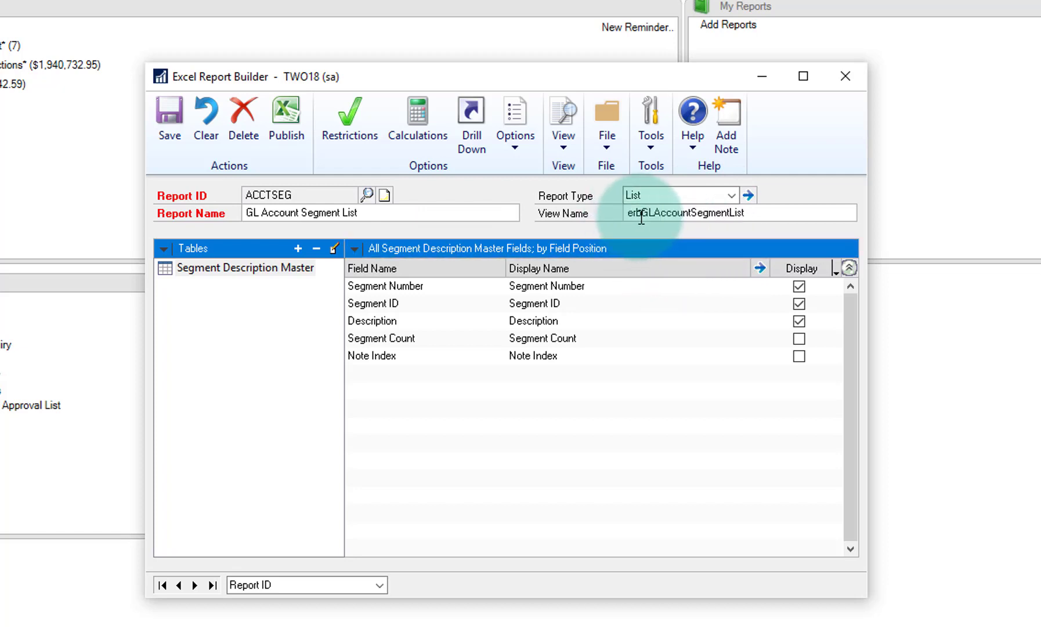
key(BackSpace)
key(BackSpace)
key(BackSpace)
key(Tab)
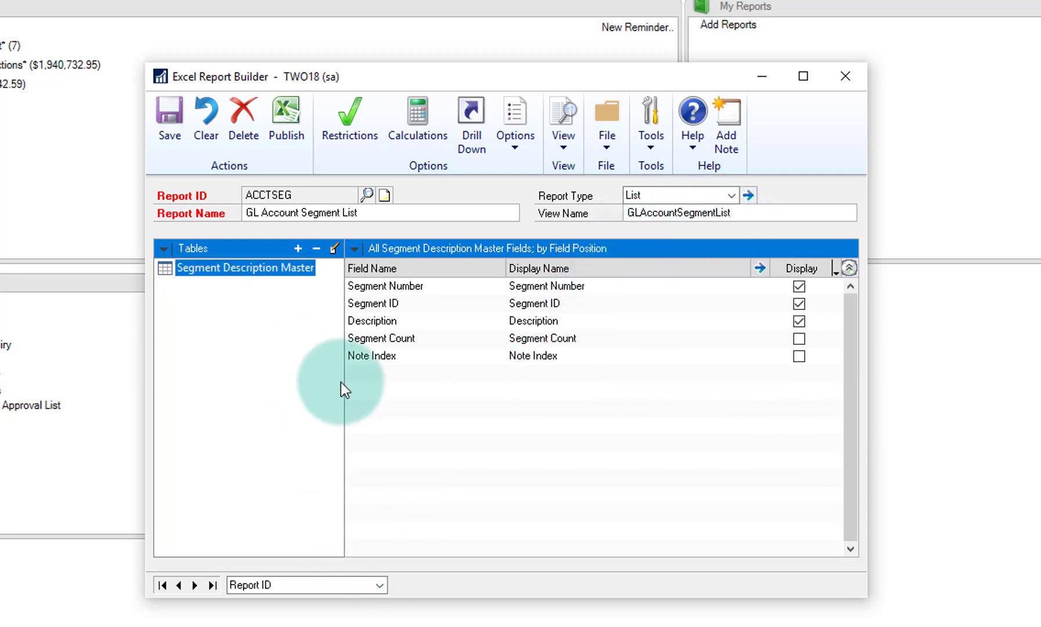
Publish ACCTSEG as an Excel report to the Reports Library
click(286, 126)
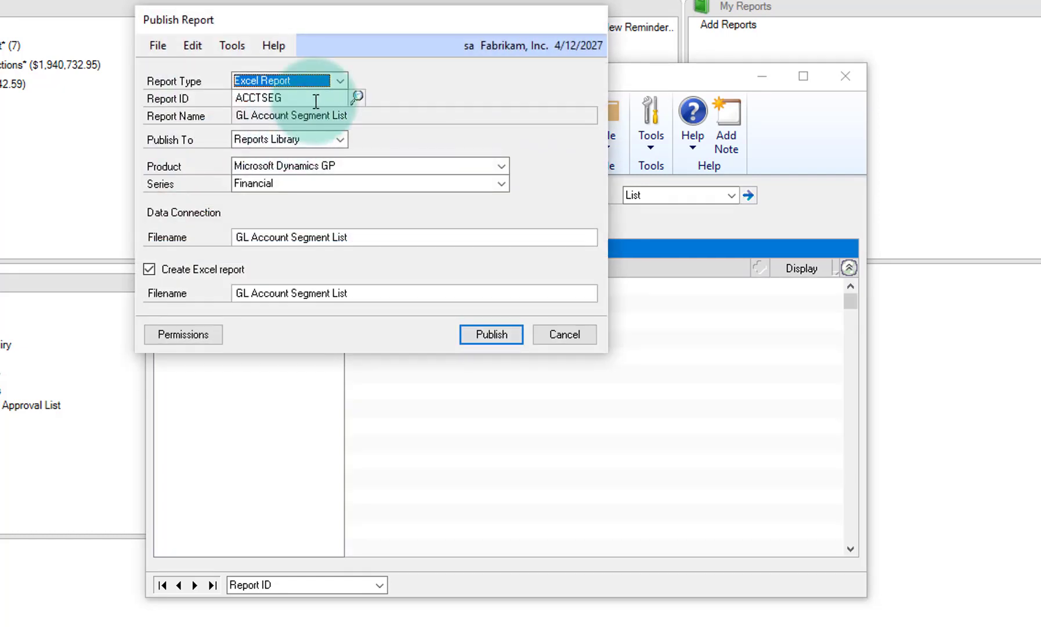
click(304, 138)
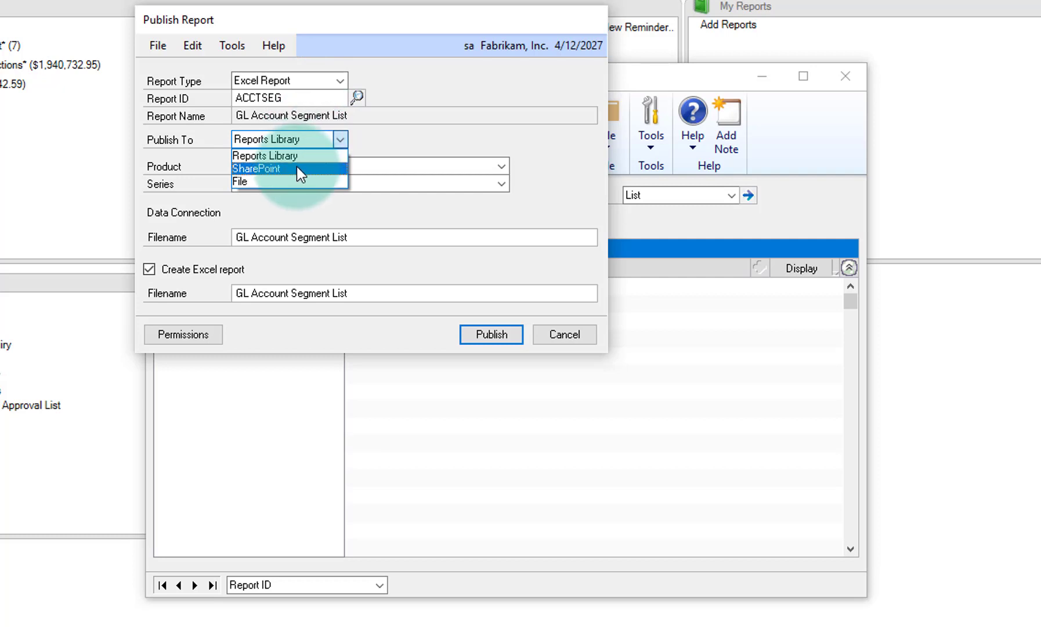
click(405, 139)
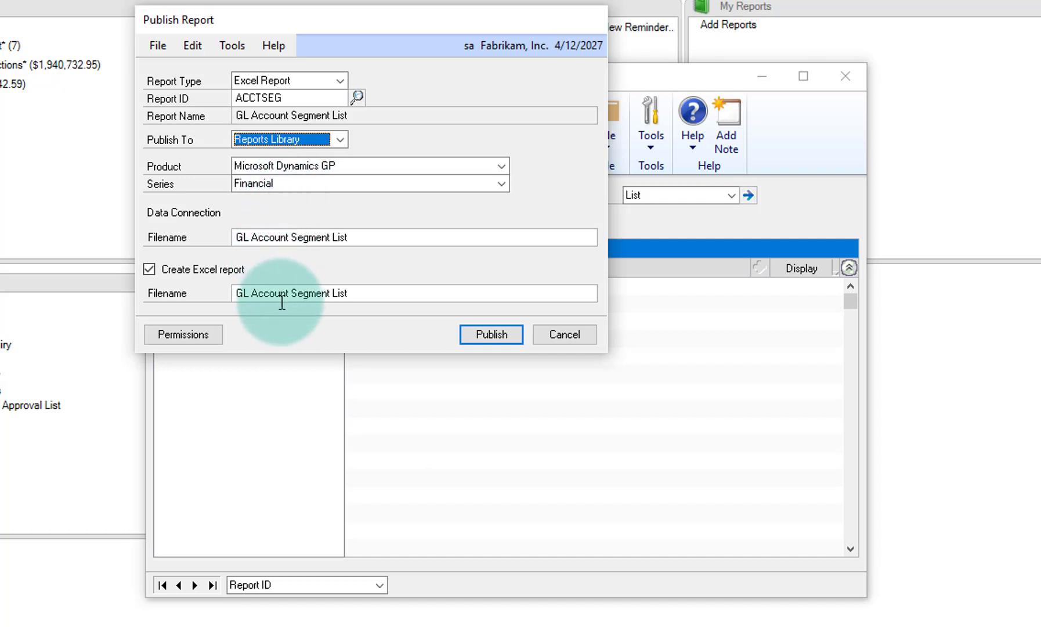
click(491, 334)
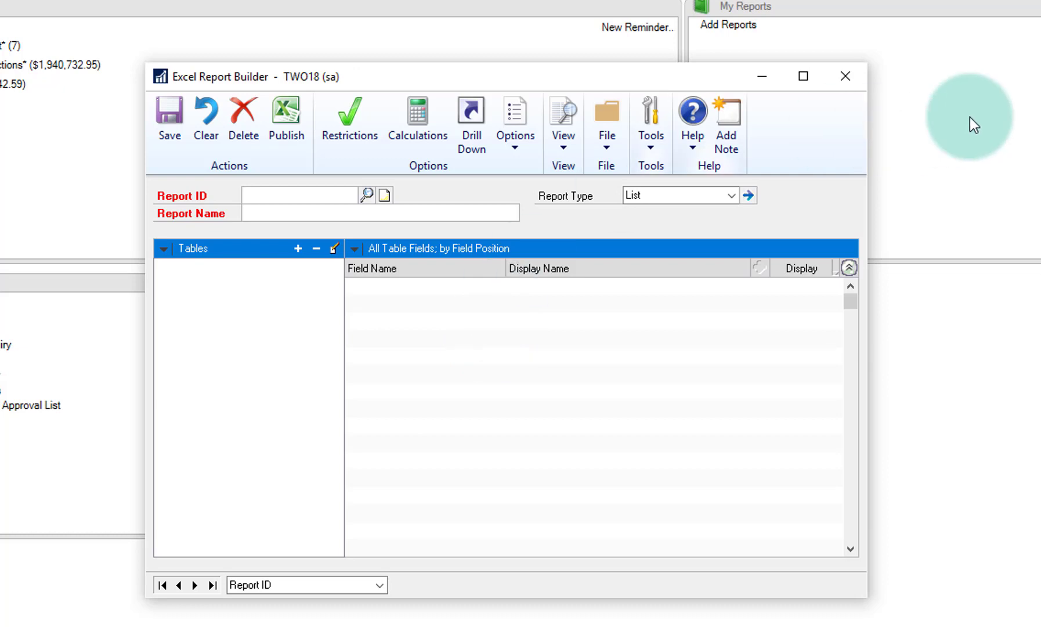
Close the builder and open TWO18 GL Account Segment List from Financial Excel Reports
click(849, 78)
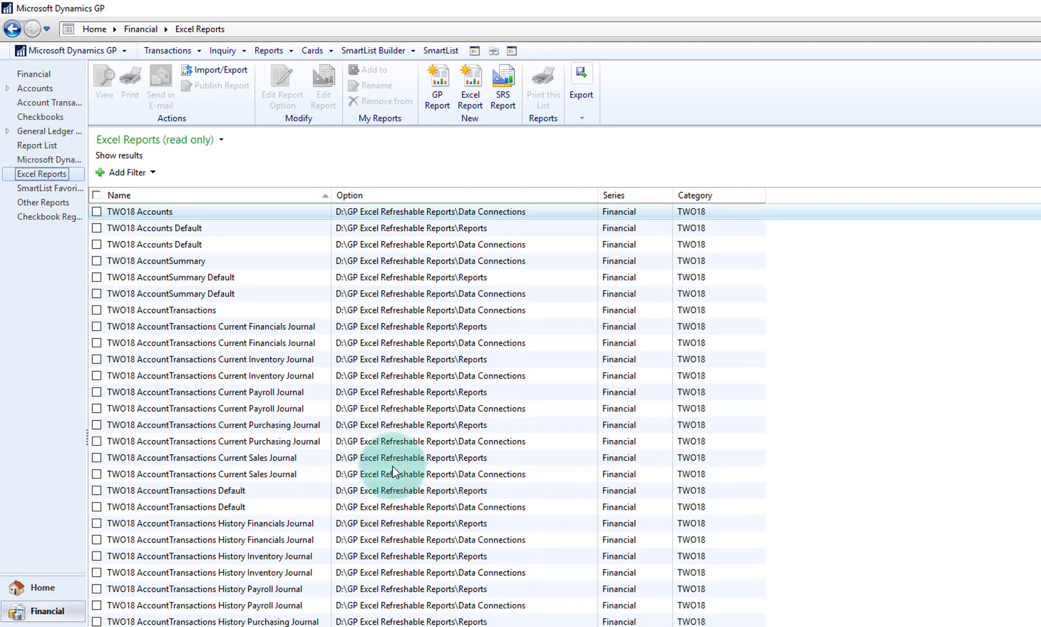
scroll(264, 609, down, 2)
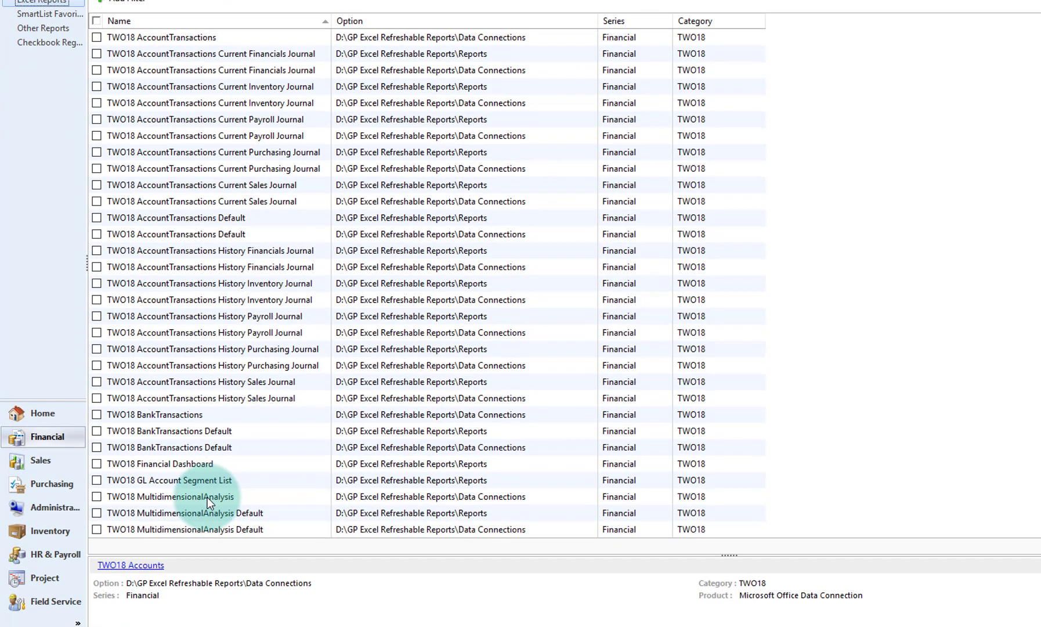
click(207, 481)
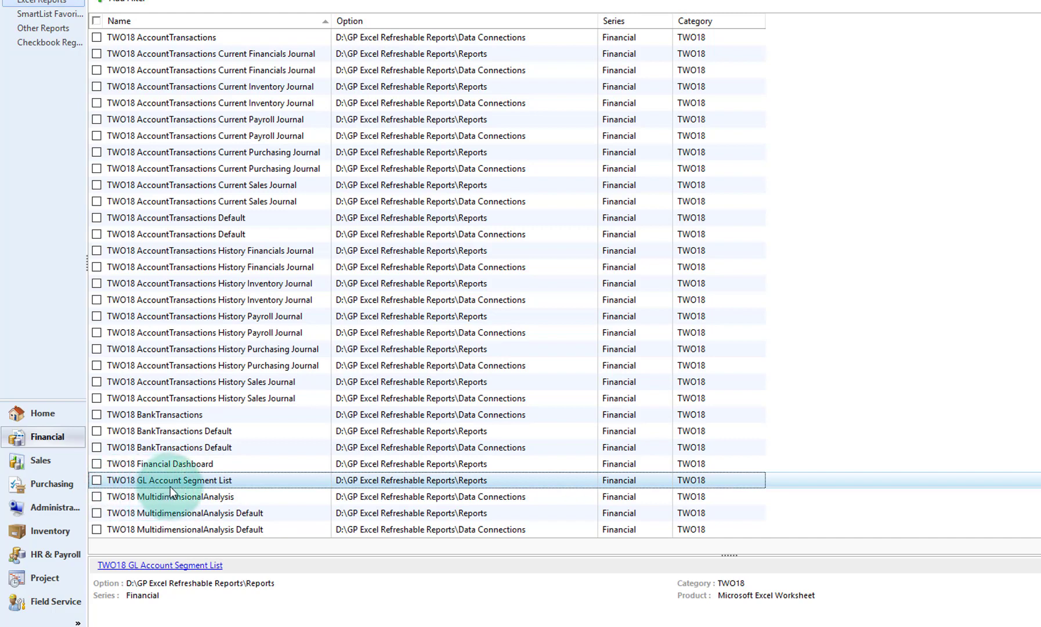
click(181, 566)
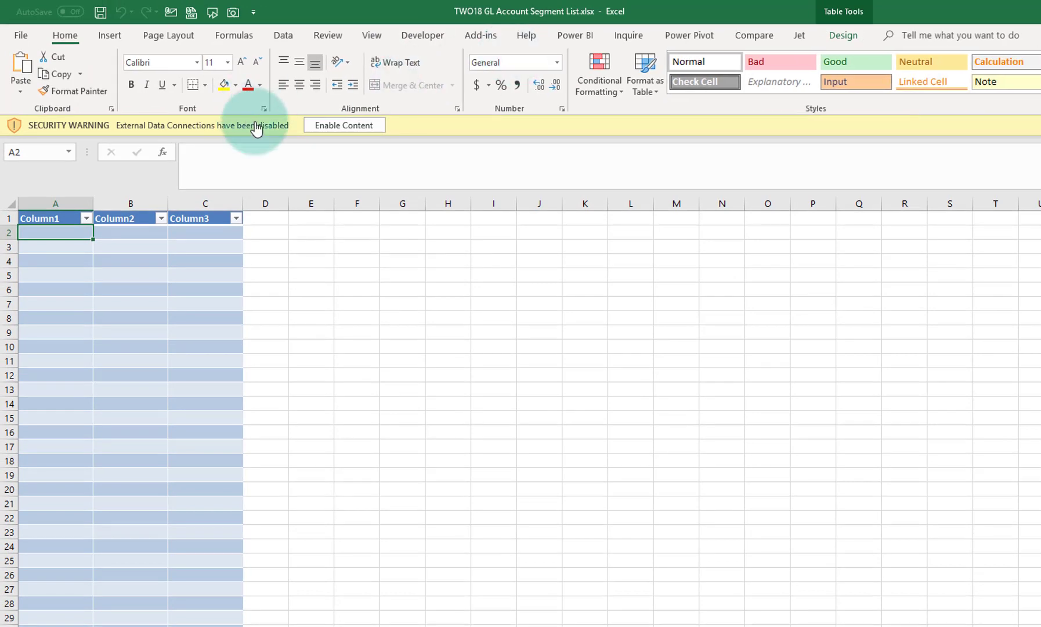
Enable content so the segment table refreshes, then switch to File Explorer
click(343, 125)
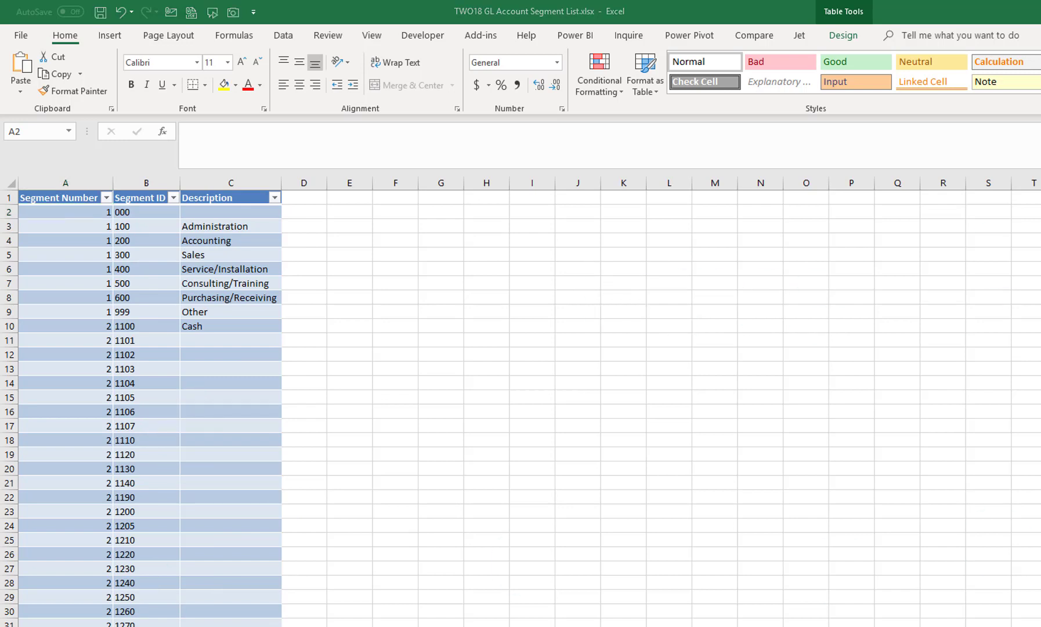
key(alt+Tab)
Browse Reports > TWO18 > Financial and select TWO18 GL Account Segment List.xlsx
drag(585, 201, 612, 116)
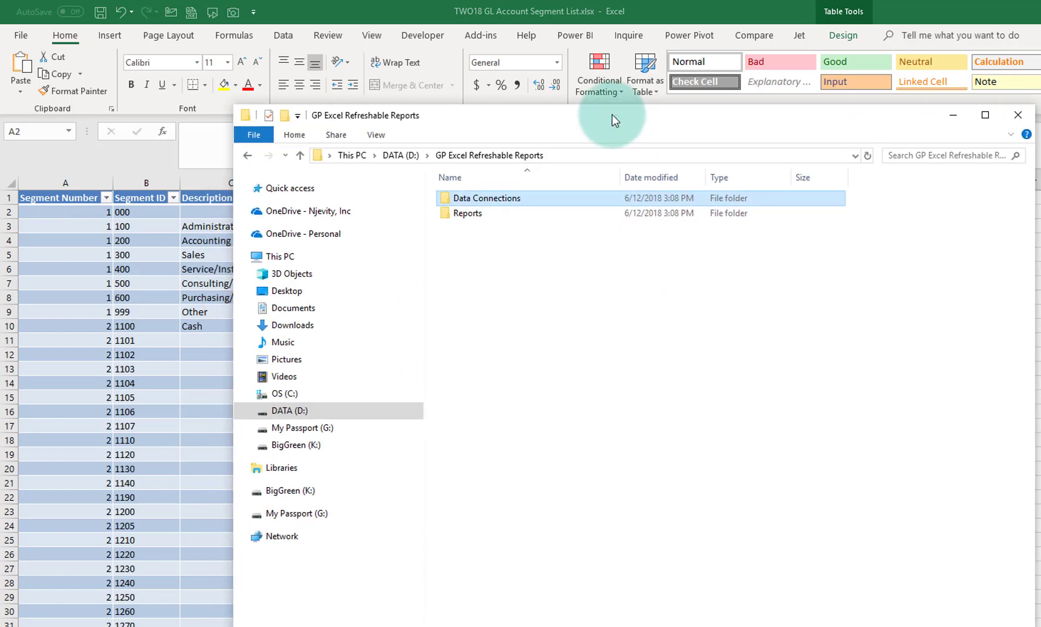
double_click(465, 212)
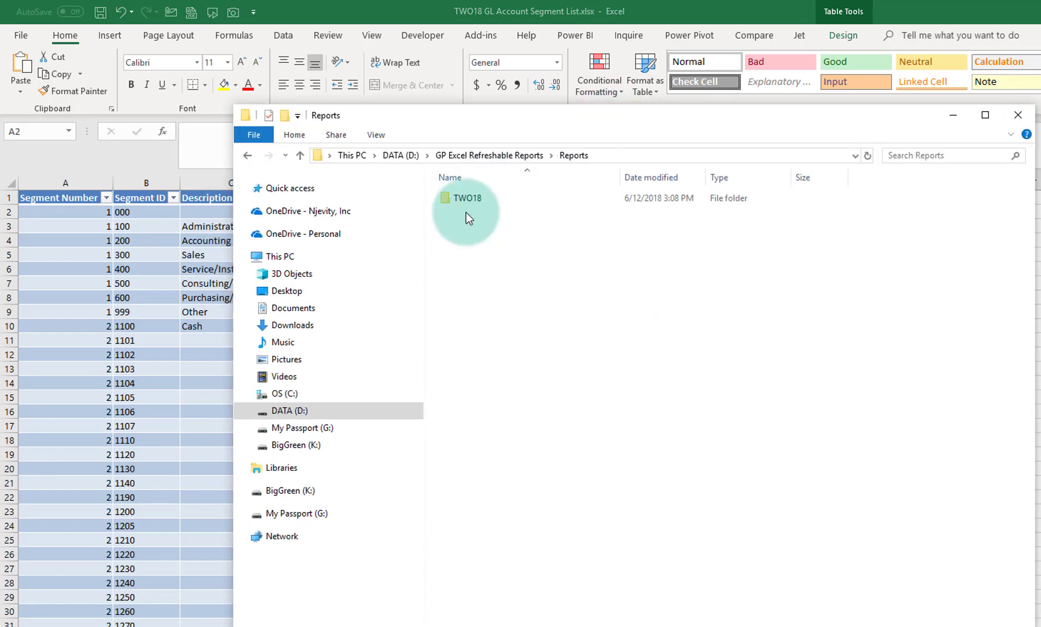
double_click(466, 198)
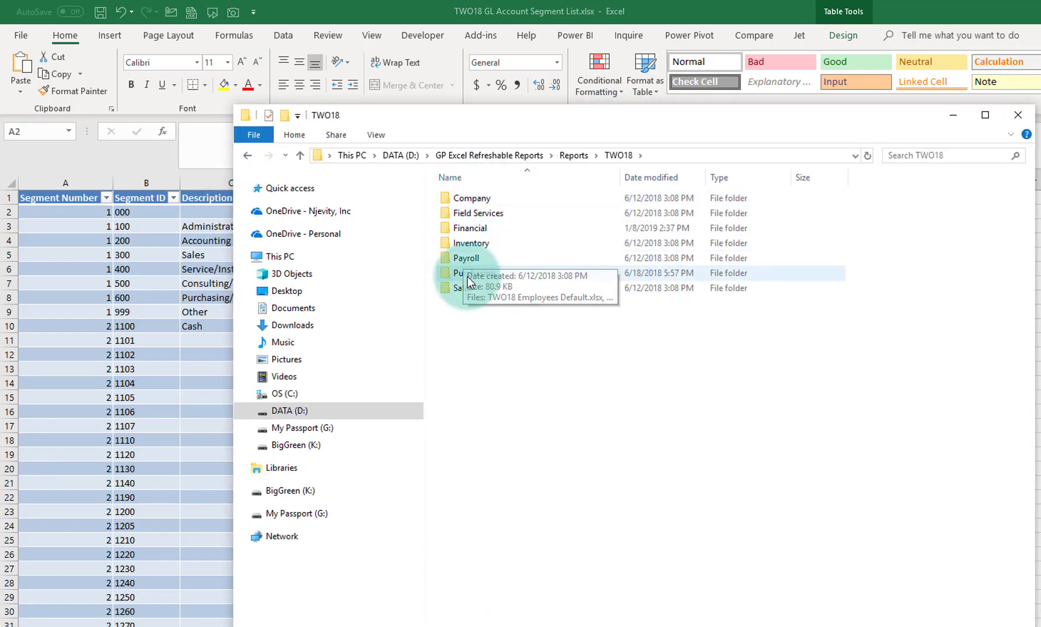
double_click(472, 230)
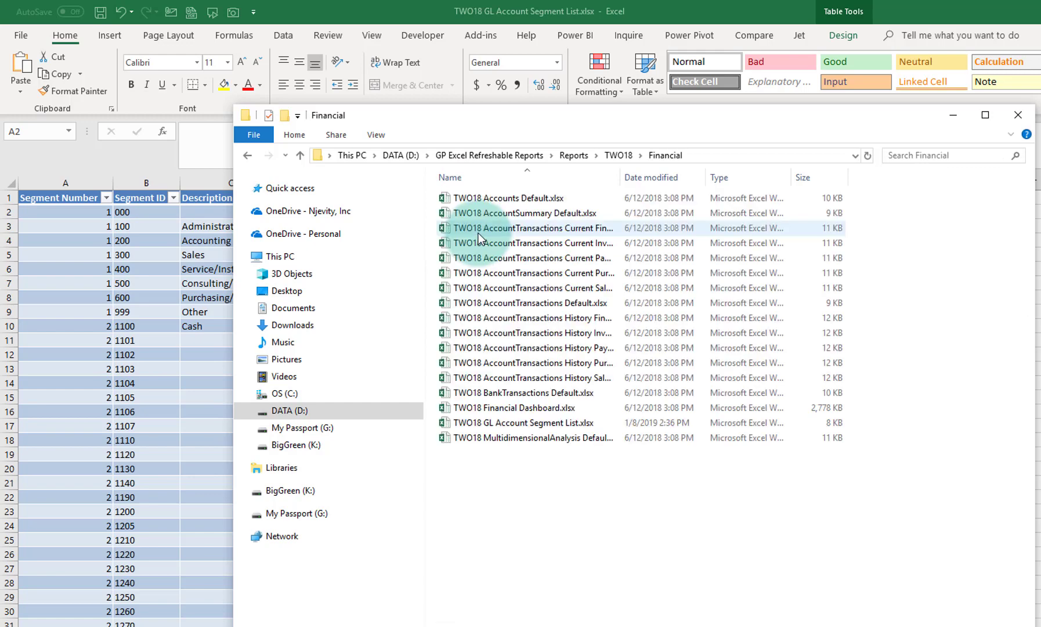
click(505, 216)
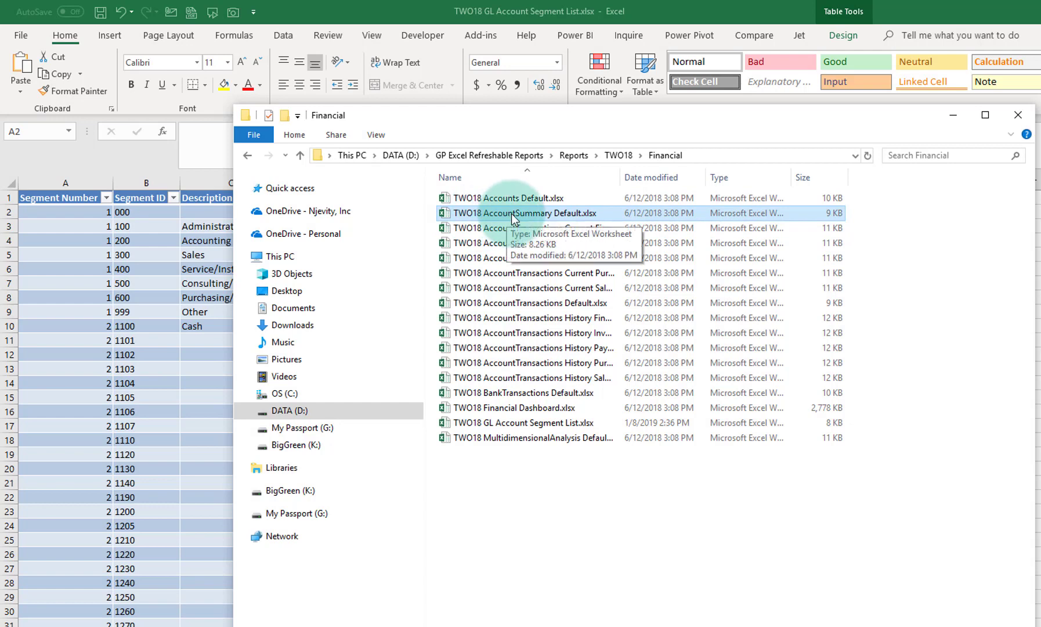
click(528, 423)
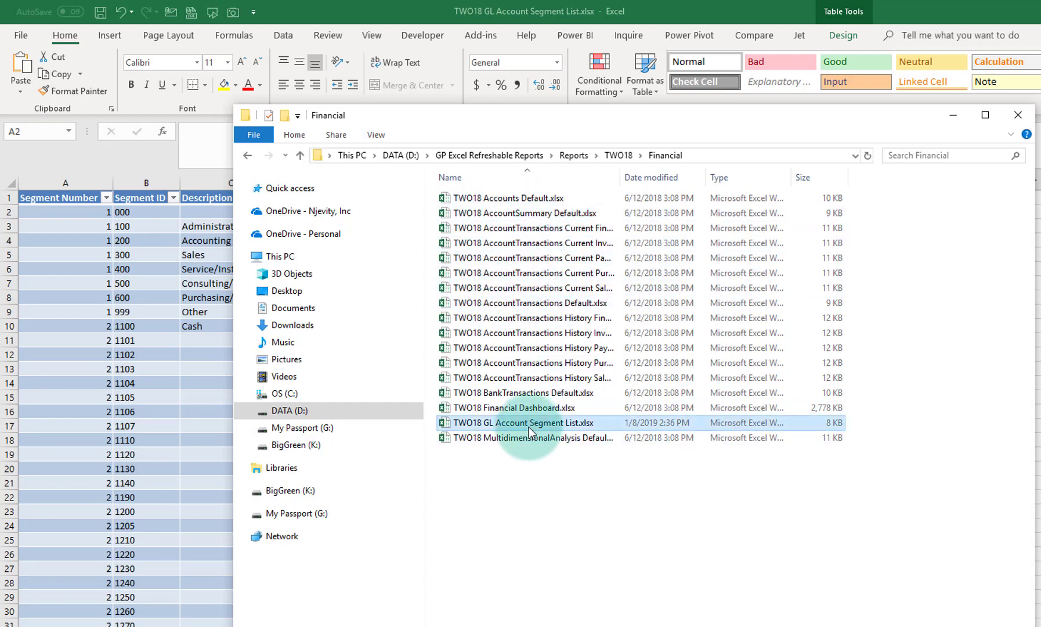
Open TWO18 GL Account Segment List.xlsx from File Explorer in Excel
double_click(563, 423)
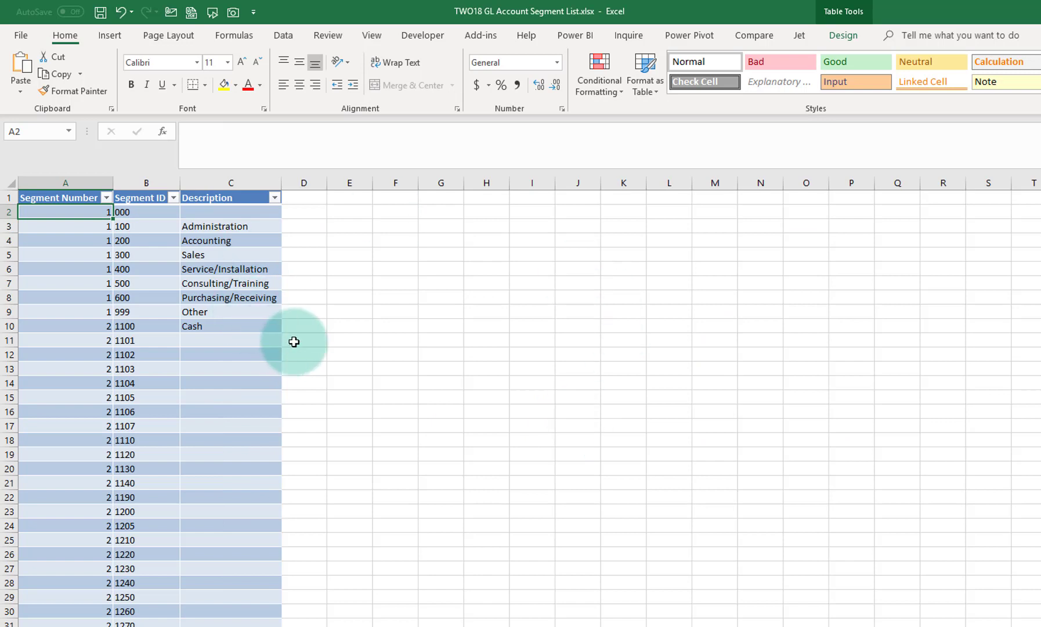